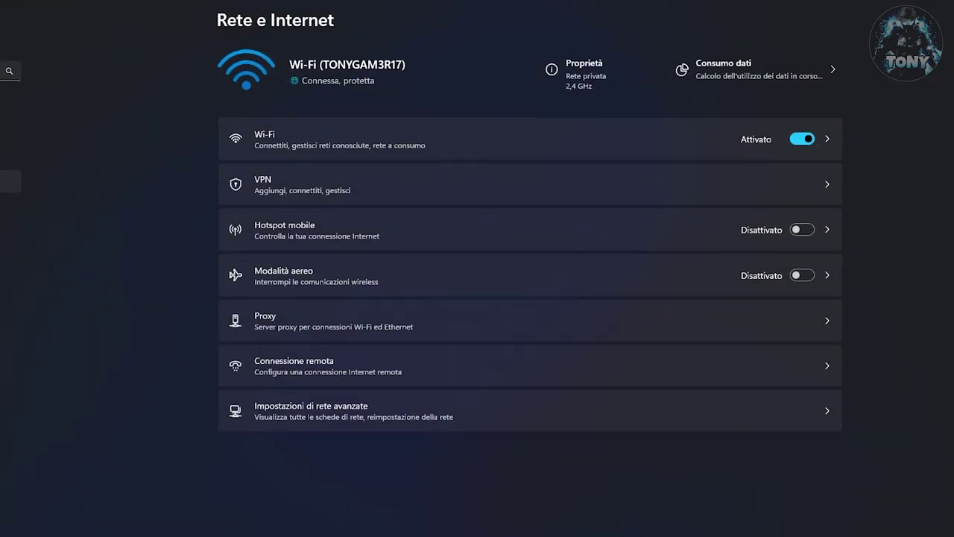
# Open the advanced network settings (Impostazioni di rete avanzate).
pyautogui.click(555, 408)
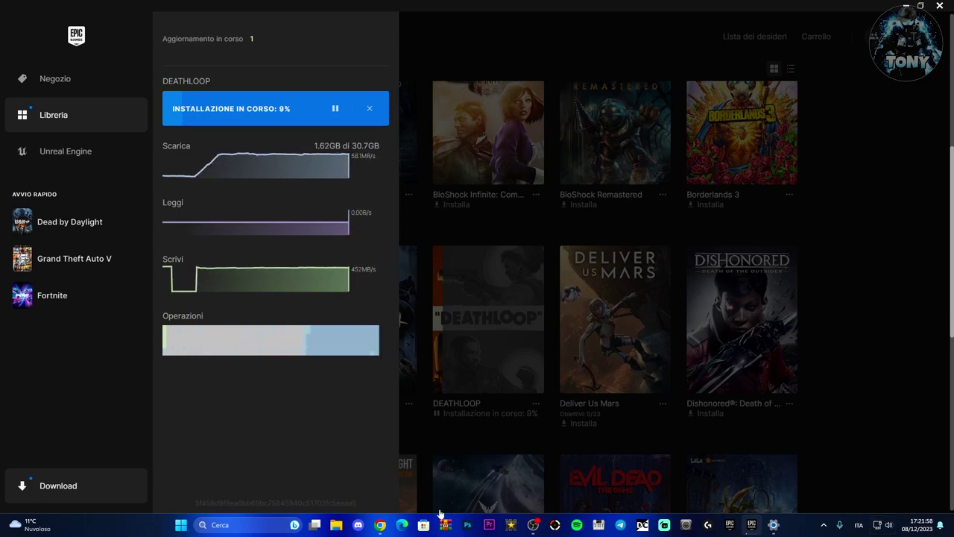
# Switch to Chrome and view the LAN drivers for Win11 64 on MSI's B450 GAMING PLUS MAX support page.
pyautogui.click(381, 526)
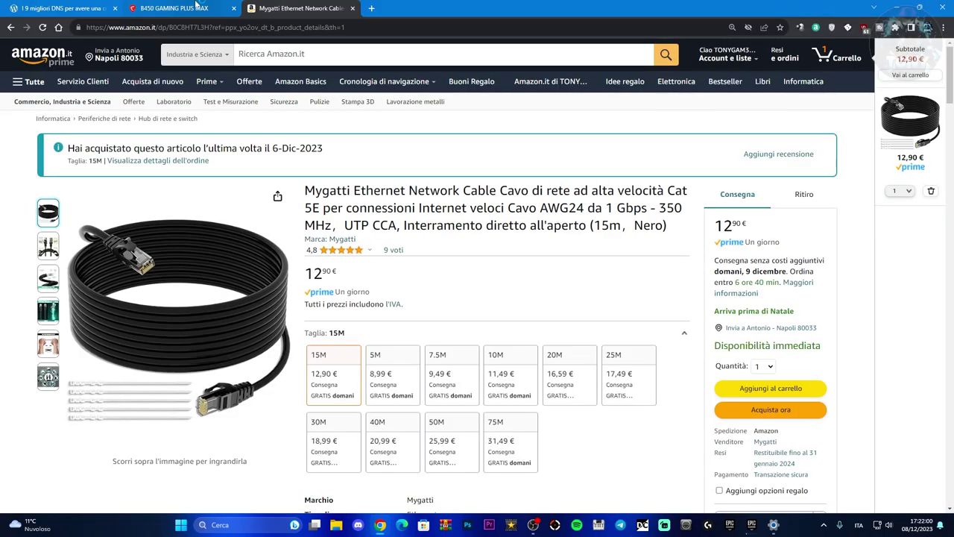
pyautogui.hotkey('ctrl', 'shift', 'Tab')
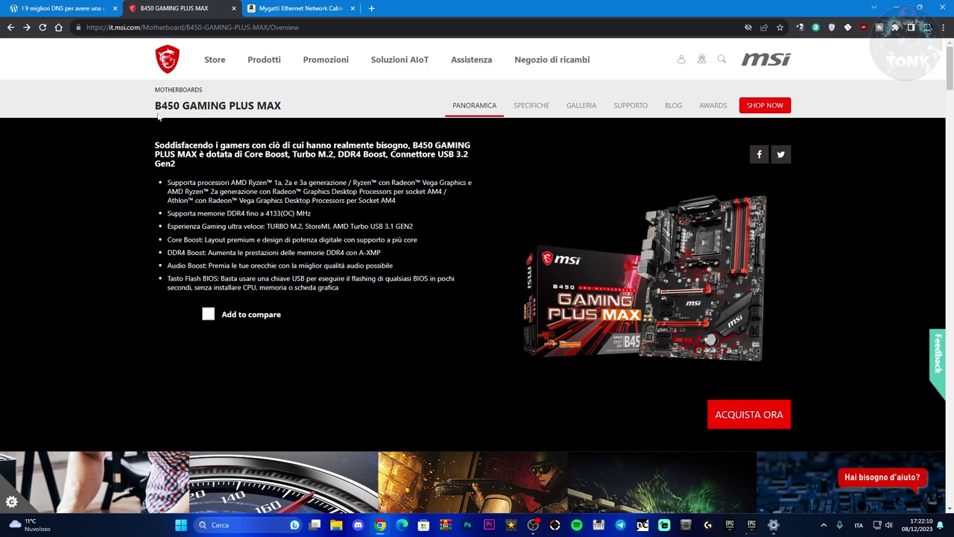
pyautogui.click(631, 105)
pyautogui.scroll(-1, 616, 216)
pyautogui.click(472, 245)
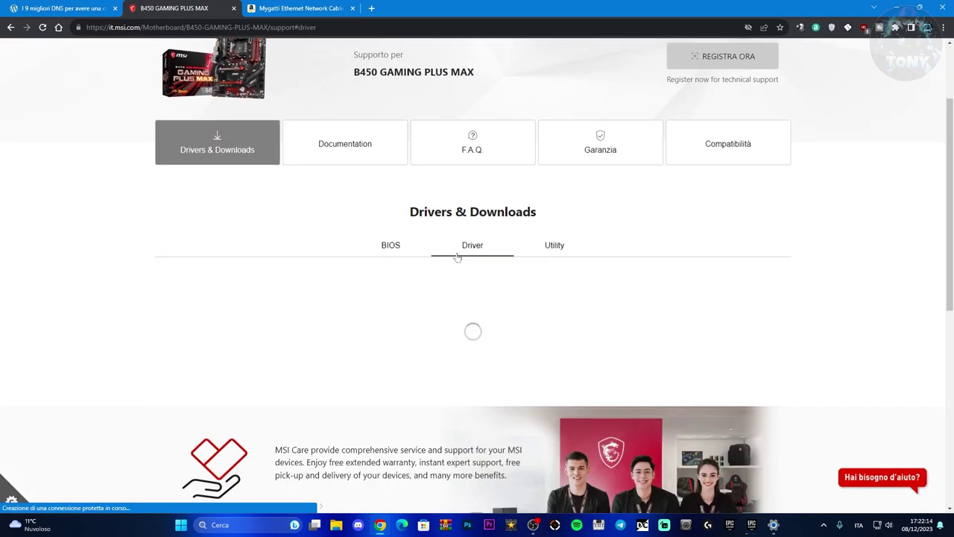
pyautogui.scroll(-2, 447, 261)
pyautogui.click(387, 254)
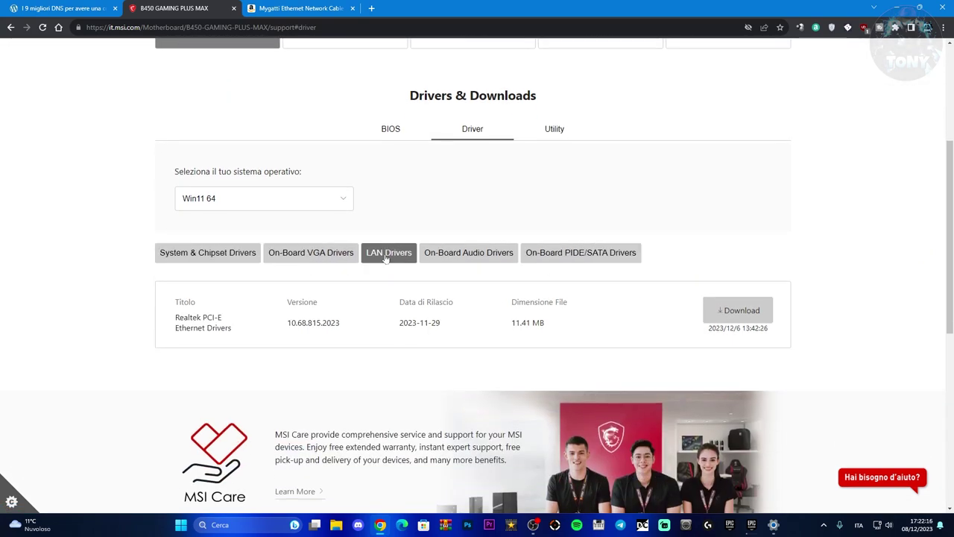
pyautogui.scroll(-2, 387, 257)
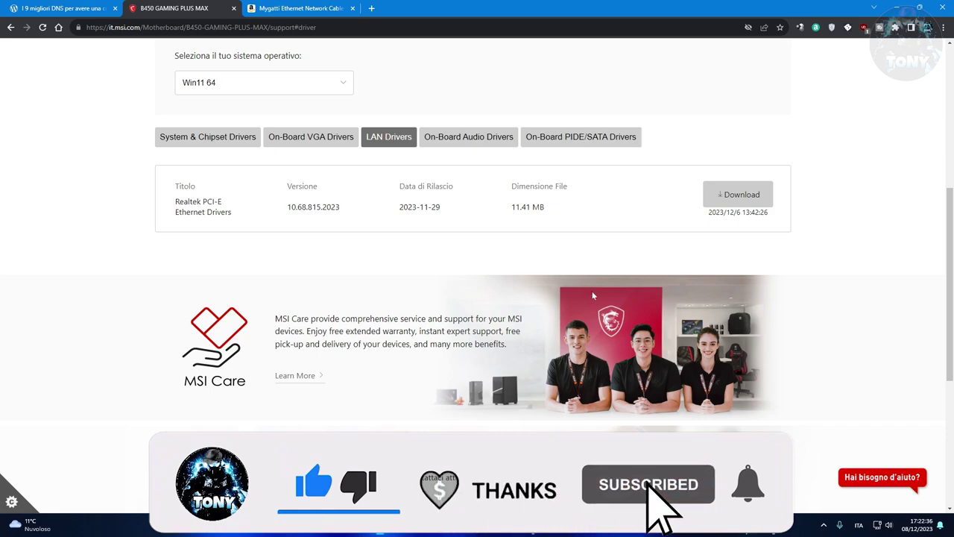
pyautogui.scroll(3, 585, 315)
# Switch to the Epic Games Launcher and pause the DEATHLOOP installation in the downloads list.
pyautogui.hotkey('alt', 'Tab')
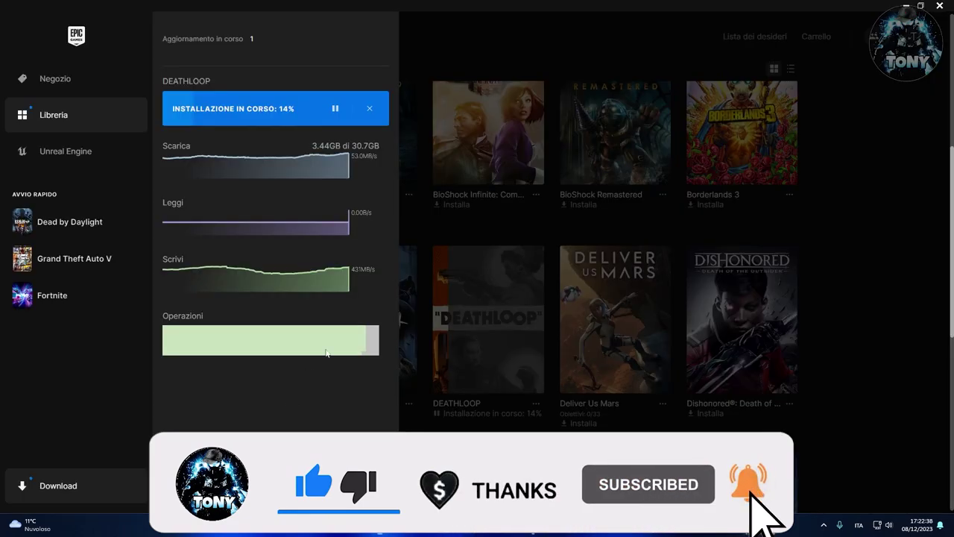
pyautogui.click(61, 486)
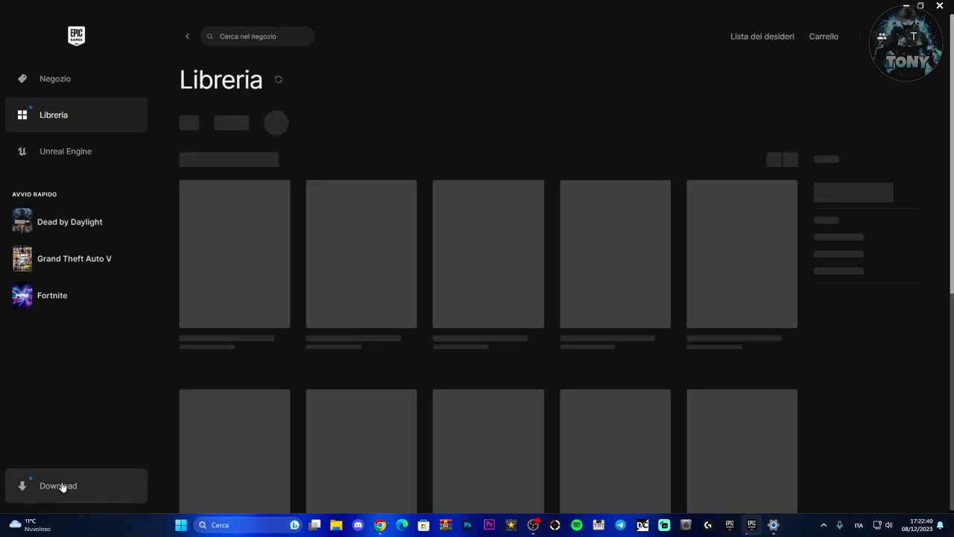
pyautogui.click(62, 486)
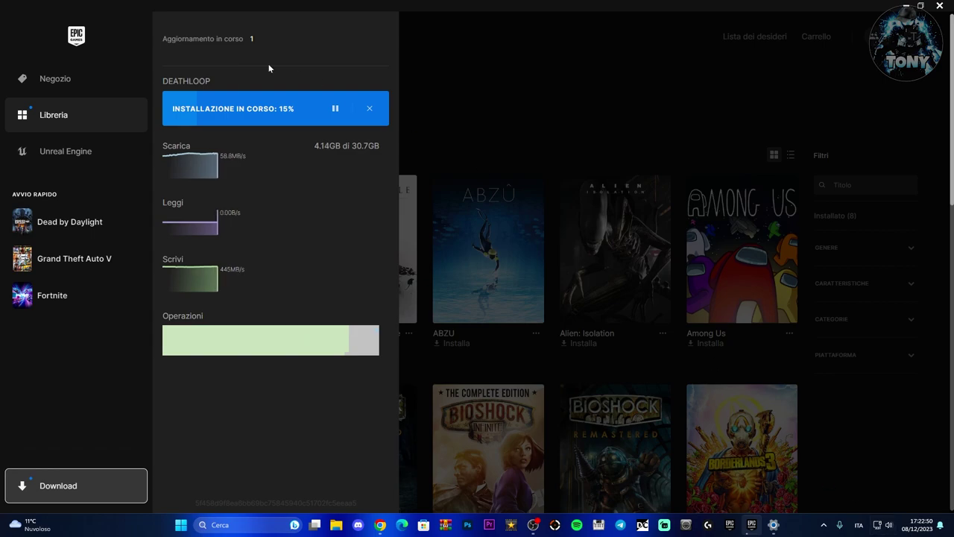
pyautogui.click(335, 111)
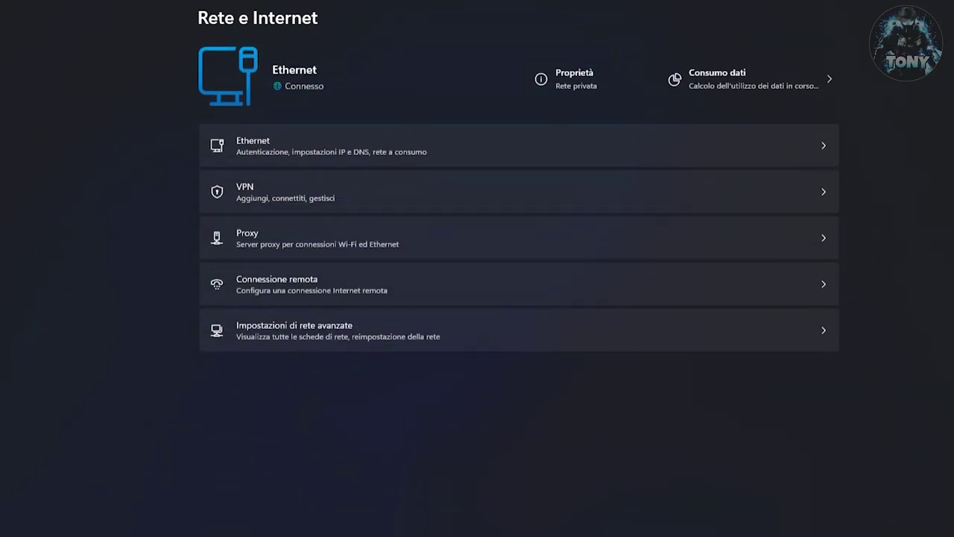
# Go to the advanced network settings in Windows Settings and open the Wi-Fi adapter's connection properties for editing.
pyautogui.click(616, 317)
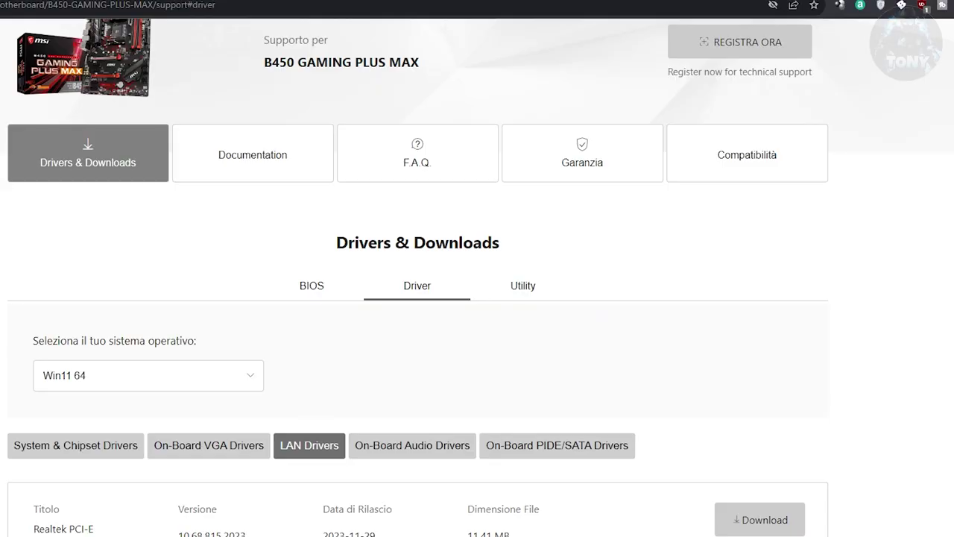
pyautogui.click(64, 7)
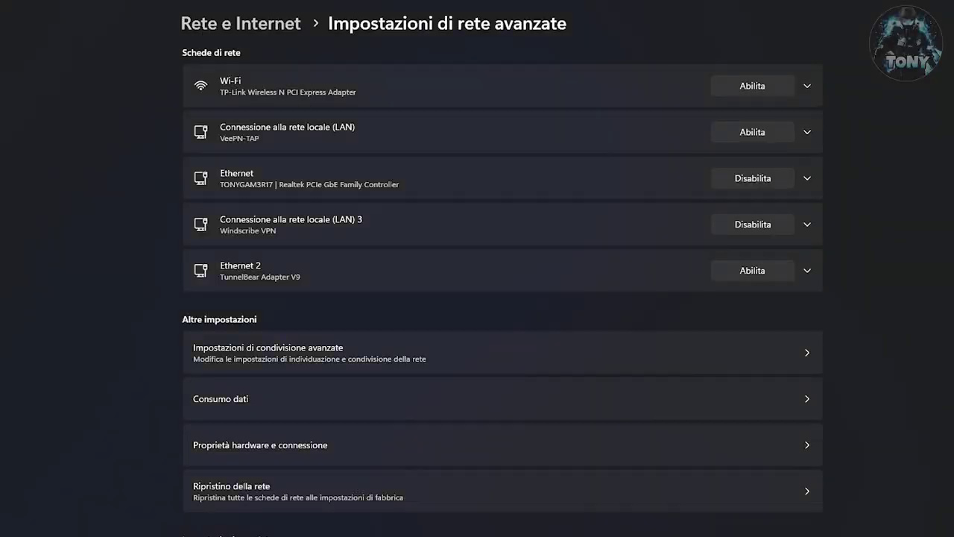
pyautogui.click(420, 88)
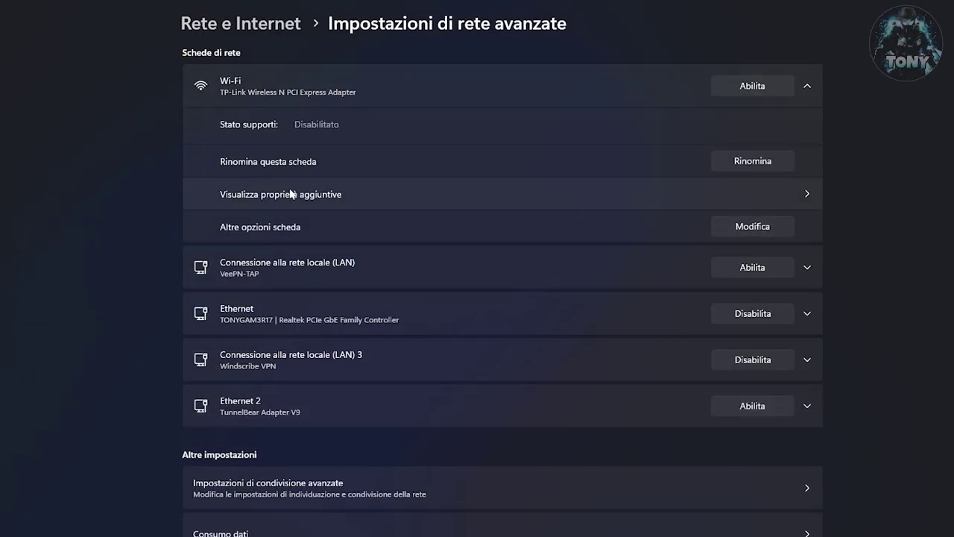
pyautogui.click(742, 229)
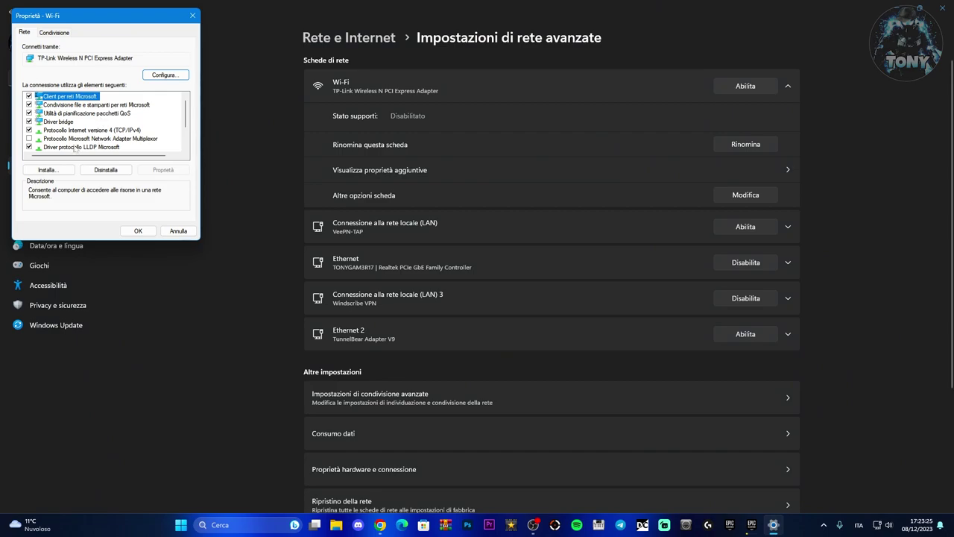
# Set the Wi-Fi adapter's IPv4 protocol (TCP/IPv4) to use manually specified DNS servers, consult the browser, and confirm.
pyautogui.click(69, 131)
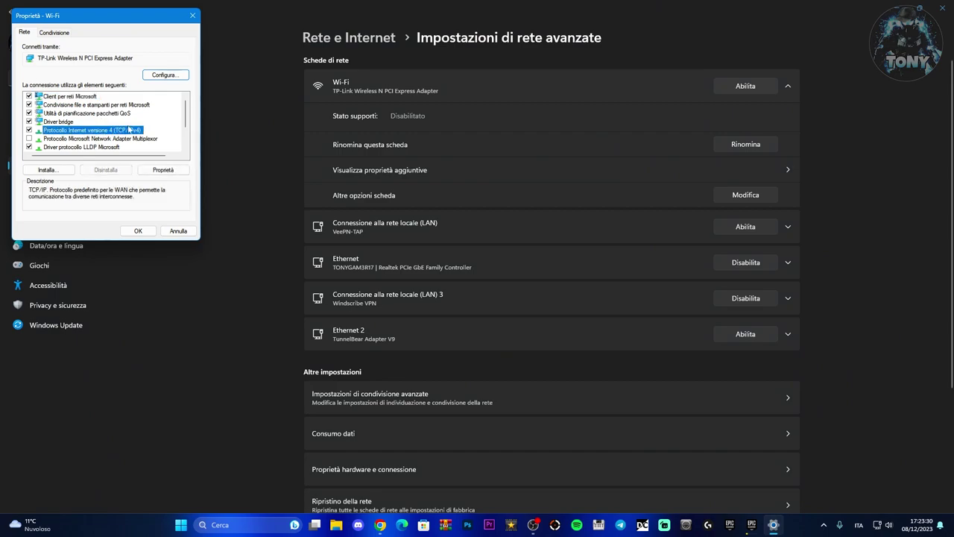
pyautogui.doubleClick(101, 131)
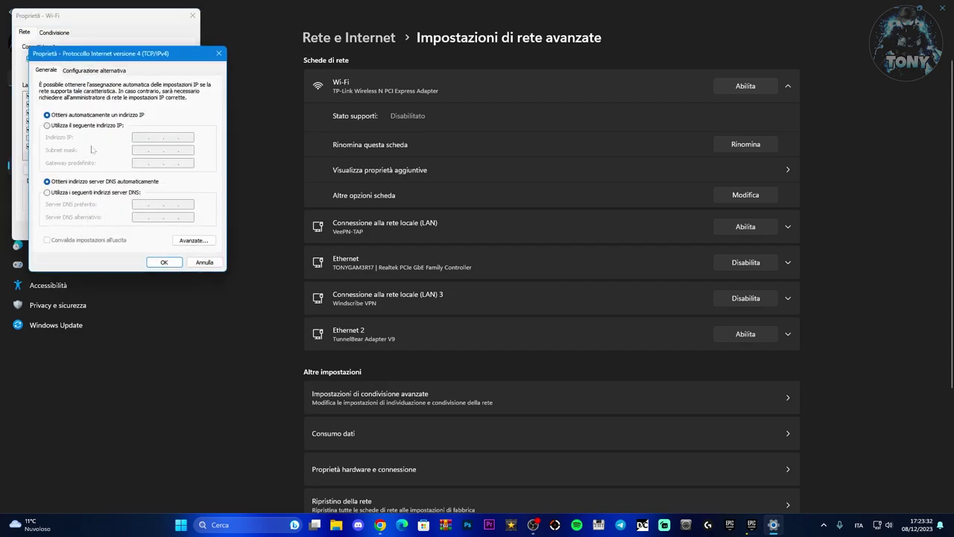
pyautogui.click(47, 192)
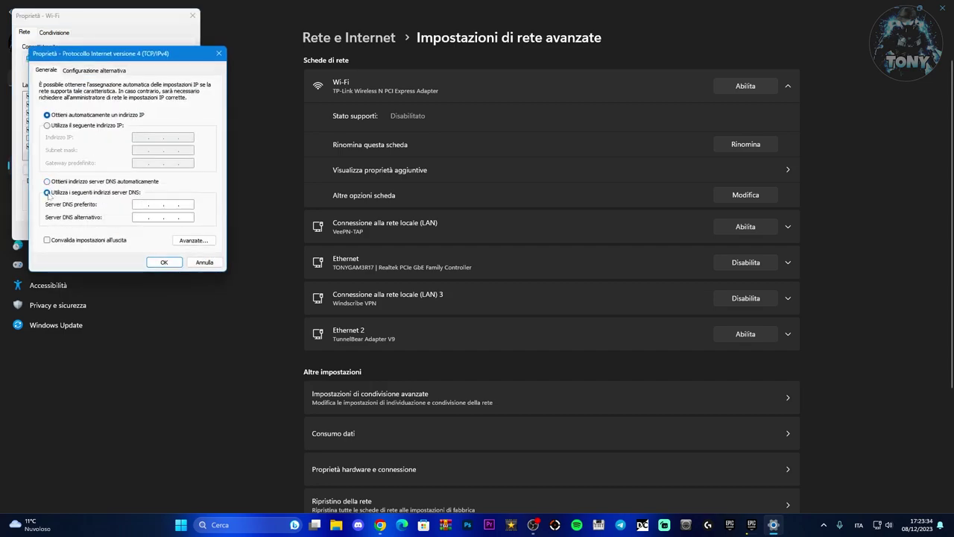
pyautogui.click(380, 525)
pyautogui.click(162, 262)
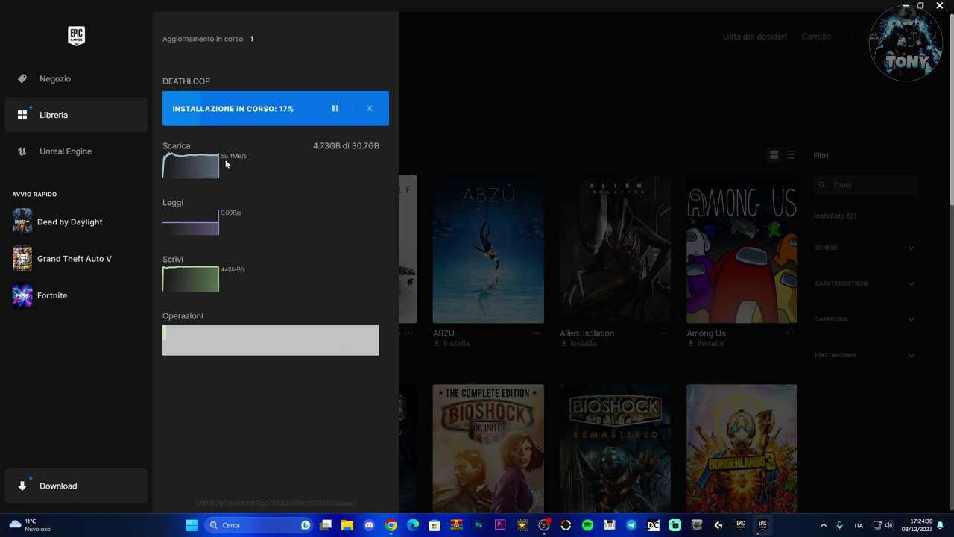
# Close the Epic Games Launcher's downloads list, open the launcher settings and look through them for the download speed option.
pyautogui.click(463, 121)
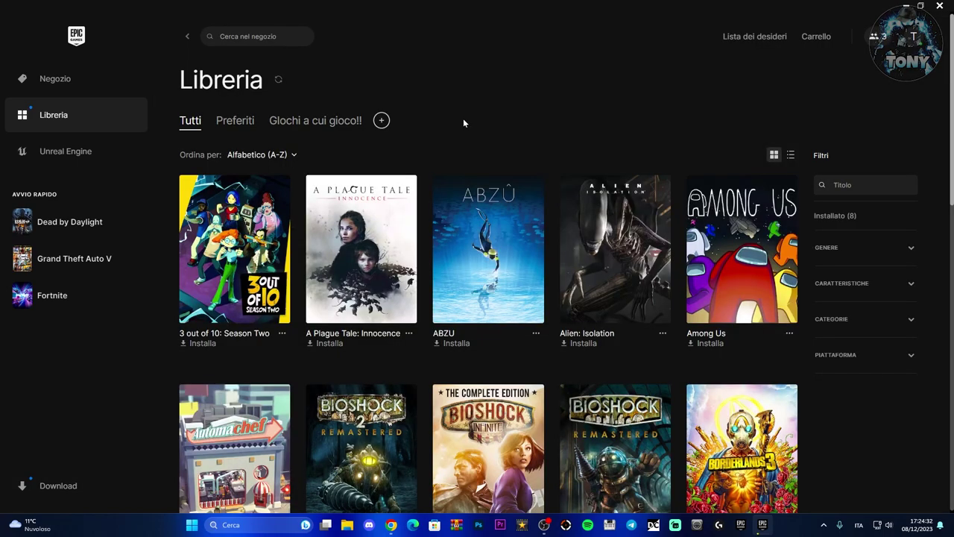
pyautogui.click(913, 35)
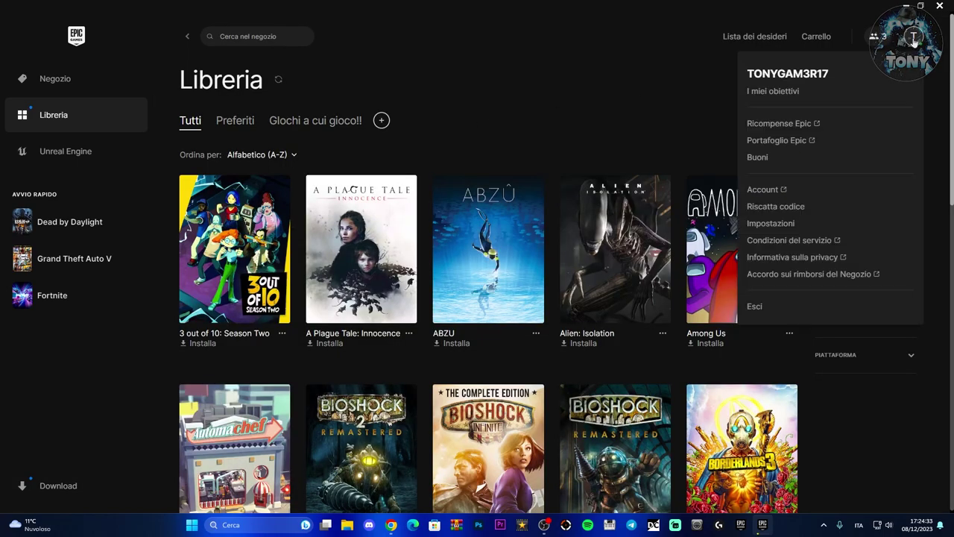
pyautogui.click(767, 222)
pyautogui.scroll(-4, 486, 296)
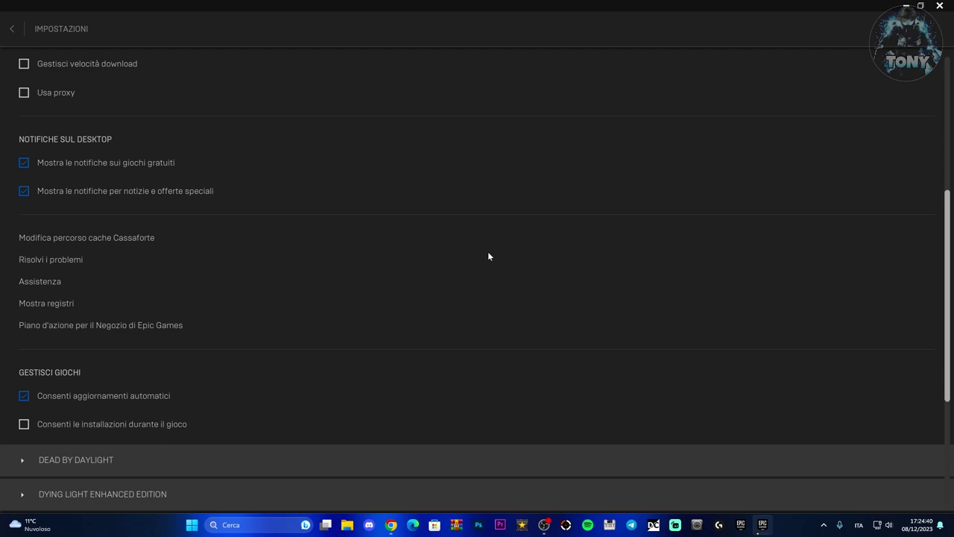
pyautogui.scroll(-3, 486, 256)
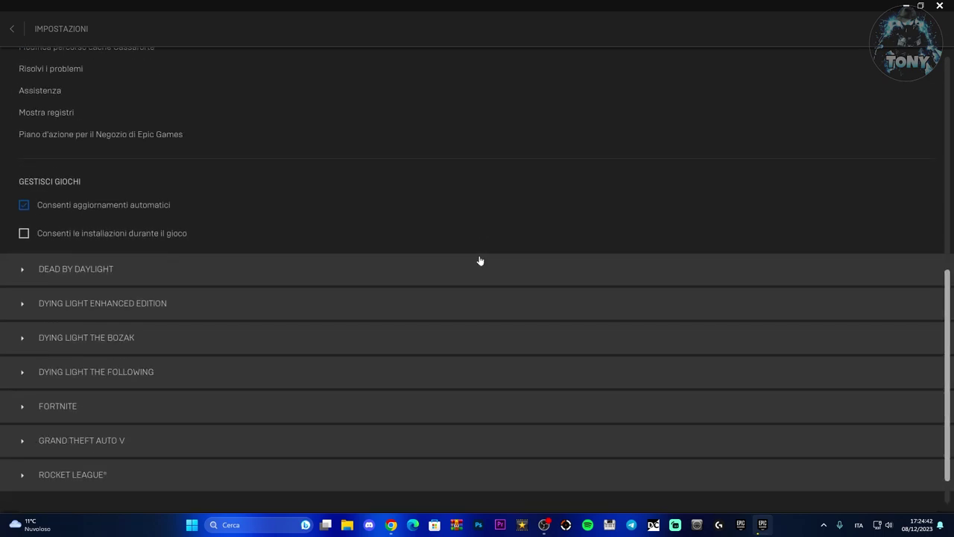
pyautogui.scroll(5, 467, 260)
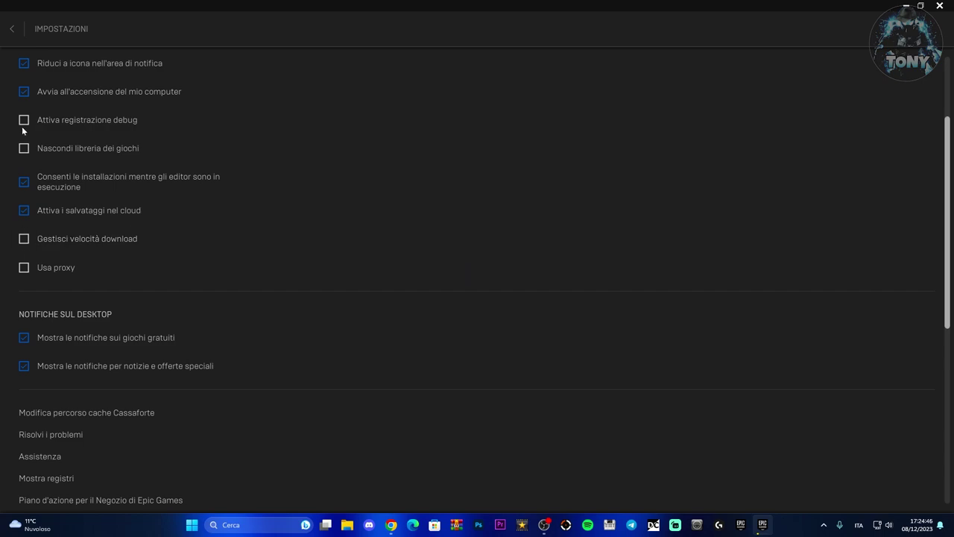
# Enable download speed management (Gestisci velocità download) with a limit of 30000 KB/s and return to the library.
pyautogui.click(24, 239)
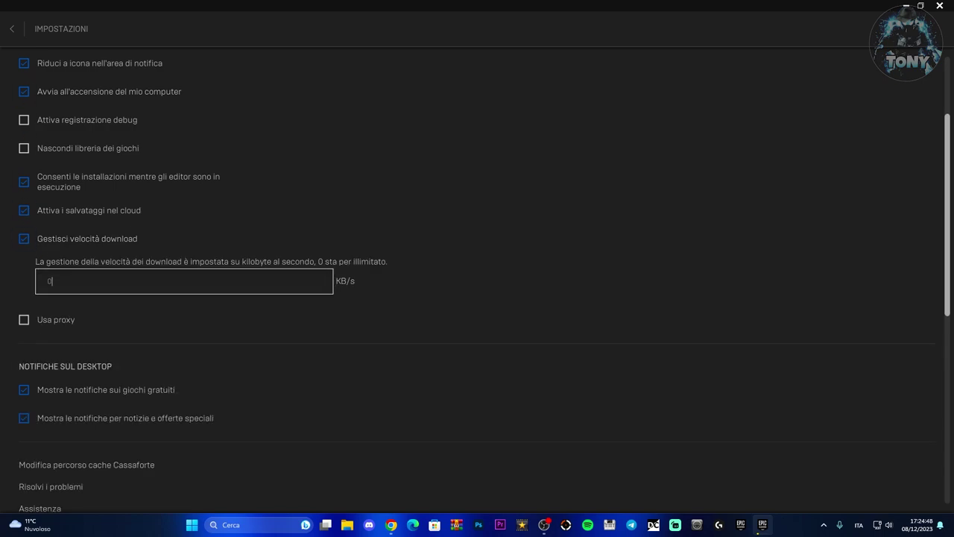
pyautogui.click(24, 239)
pyautogui.click(24, 238)
pyautogui.click(114, 291)
pyautogui.write('30000')
pyautogui.click(12, 29)
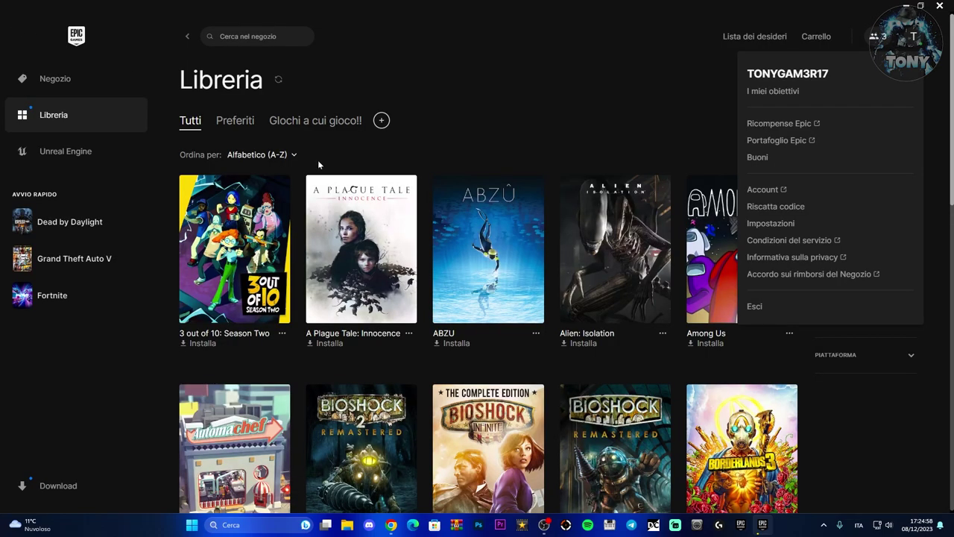
# Resume the DEATHLOOP installation to check its download speed, pause it again and close the downloads list.
pyautogui.click(74, 486)
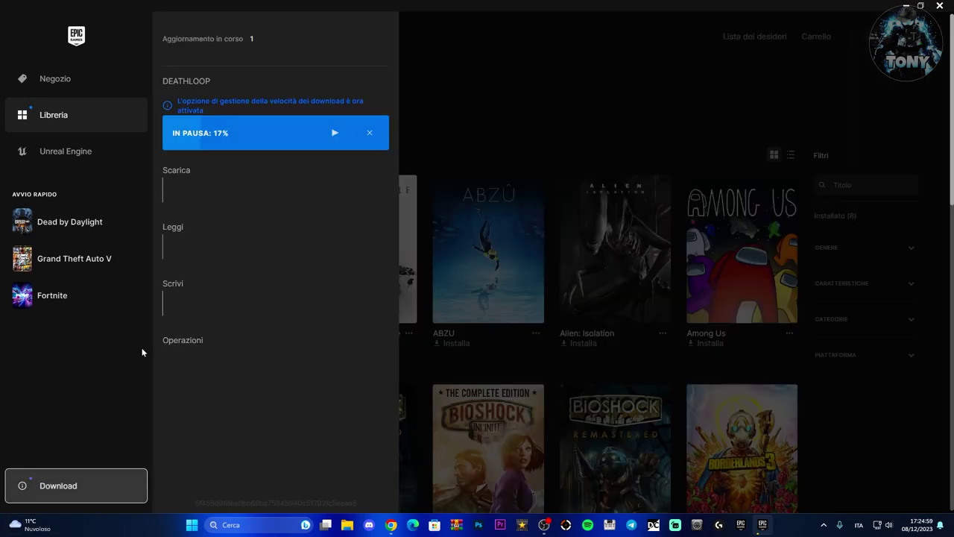
pyautogui.click(335, 133)
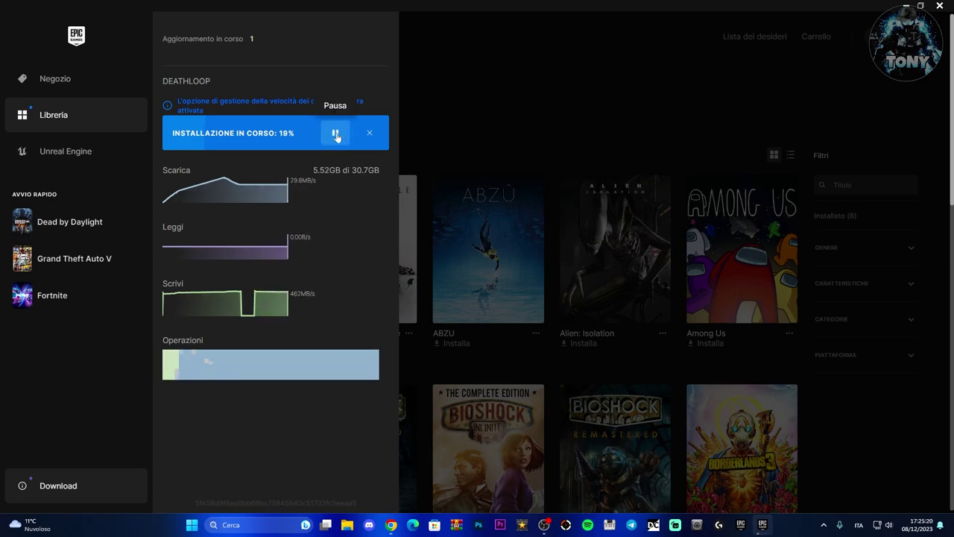
pyautogui.click(335, 135)
pyautogui.click(492, 132)
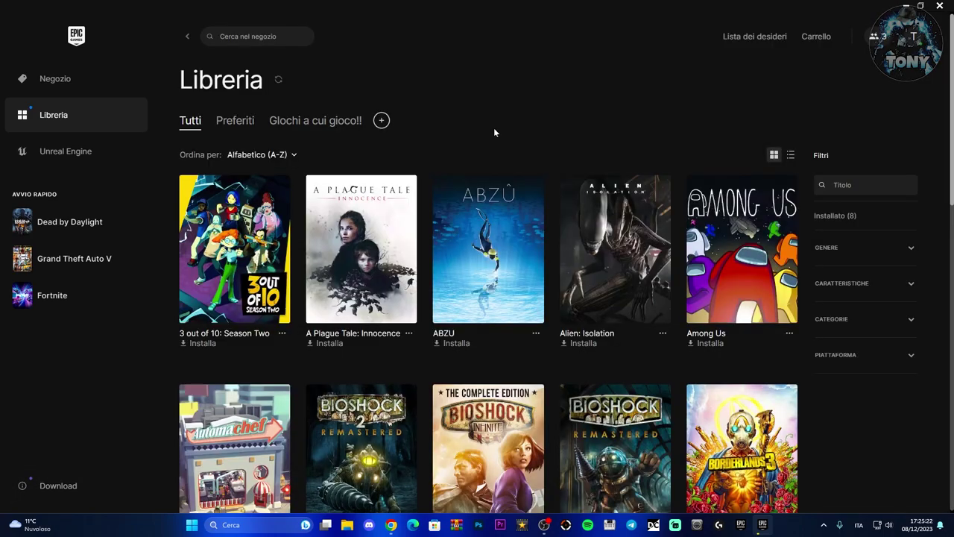
# Close the Epic Games Launcher window and fully exit its background process.
pyautogui.click(940, 5)
pyautogui.click(824, 525)
pyautogui.rightClick(825, 474)
pyautogui.click(835, 464)
pyautogui.click(515, 282)
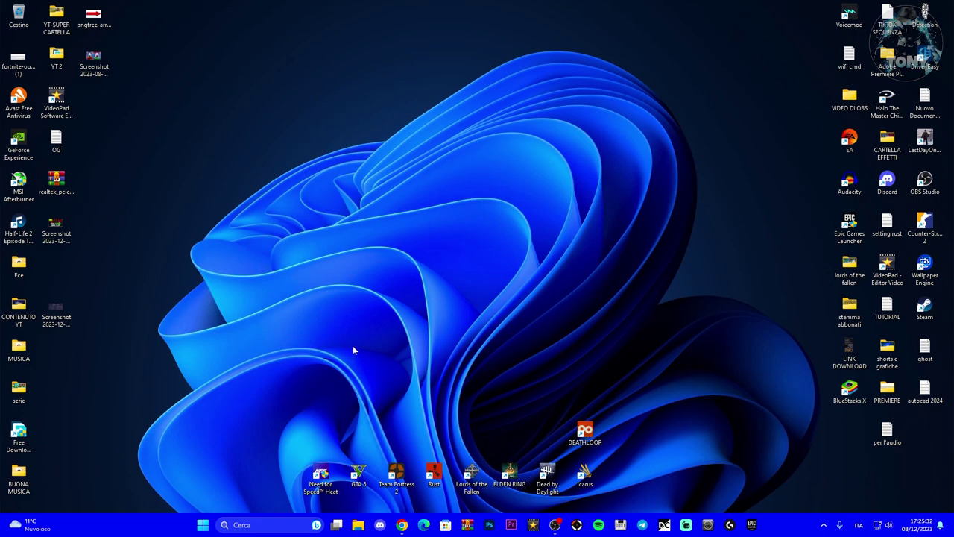
# Open the user's Roaming folder by running %appdata% from the Run dialog (Esegui).
pyautogui.press('super+r')
pyautogui.write('%appdata%')
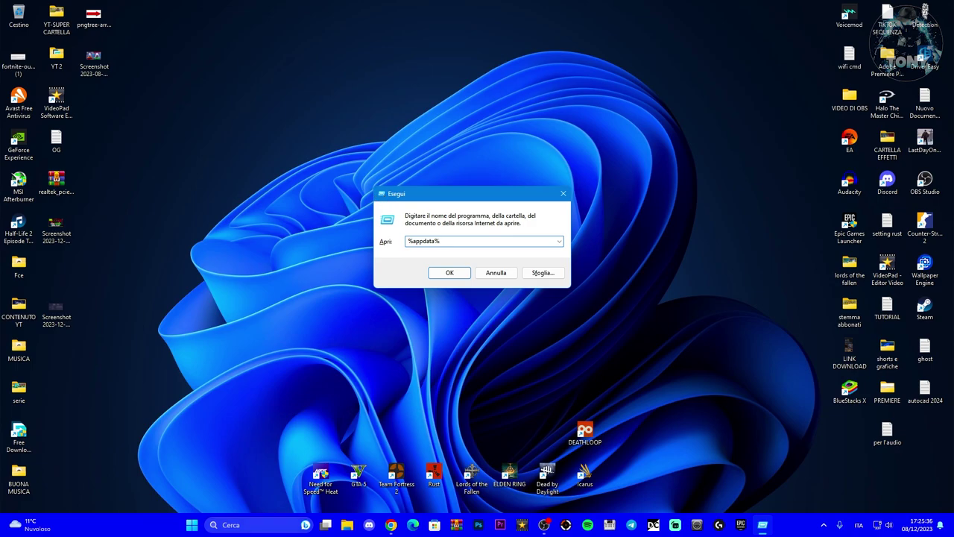
pyautogui.click(246, 524)
pyautogui.write('esegui')
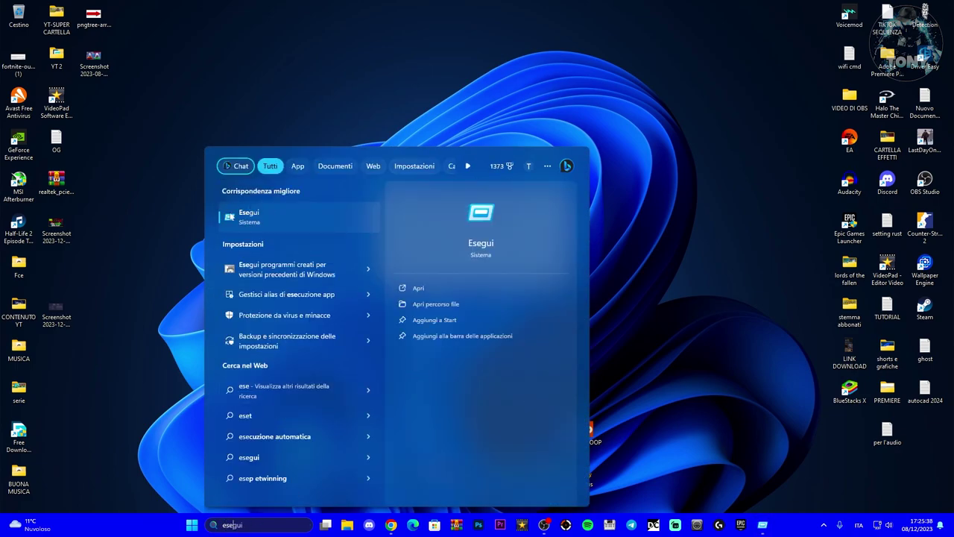
pyautogui.click(228, 218)
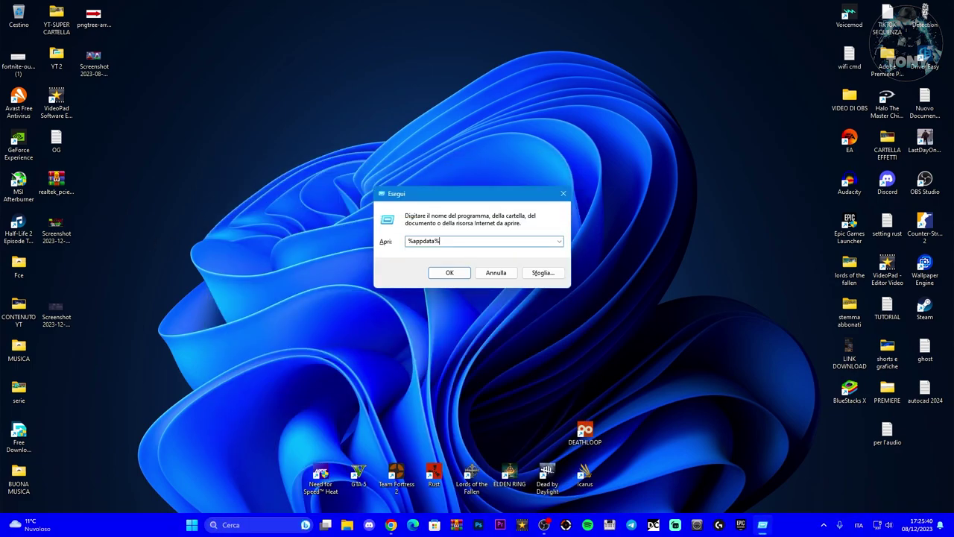
pyautogui.click(441, 271)
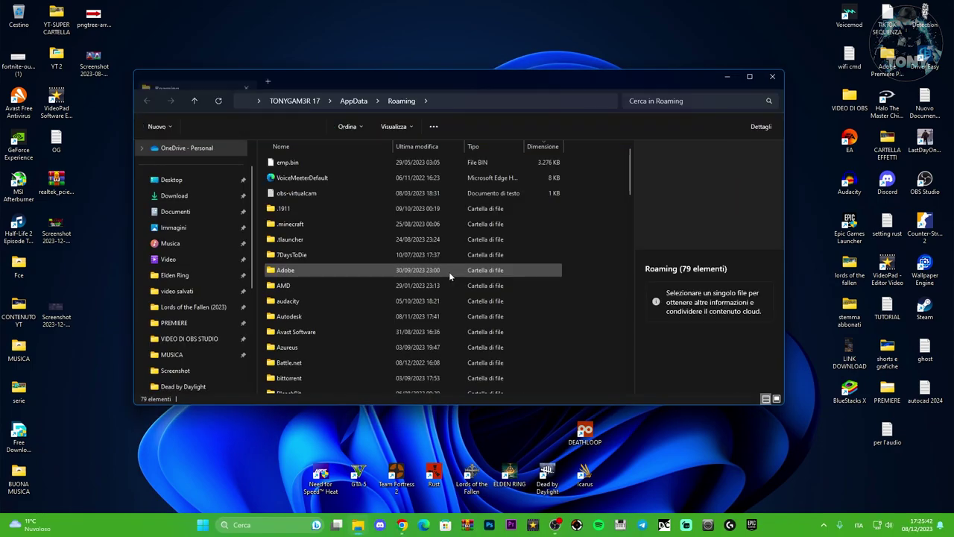
# Go up to the AppData folder and open its Local subfolder to find the Epic Games folders.
pyautogui.click(354, 101)
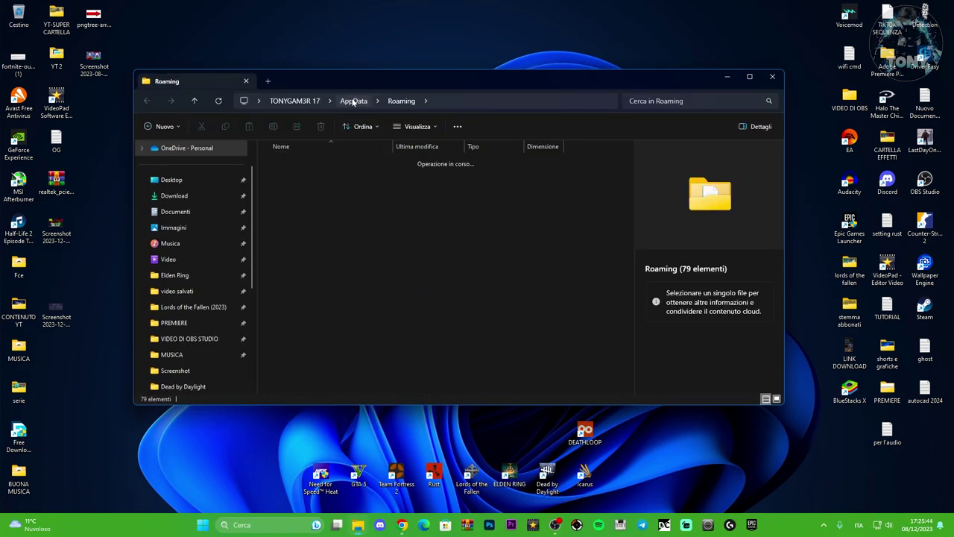
pyautogui.doubleClick(299, 162)
pyautogui.scroll(-10, 398, 241)
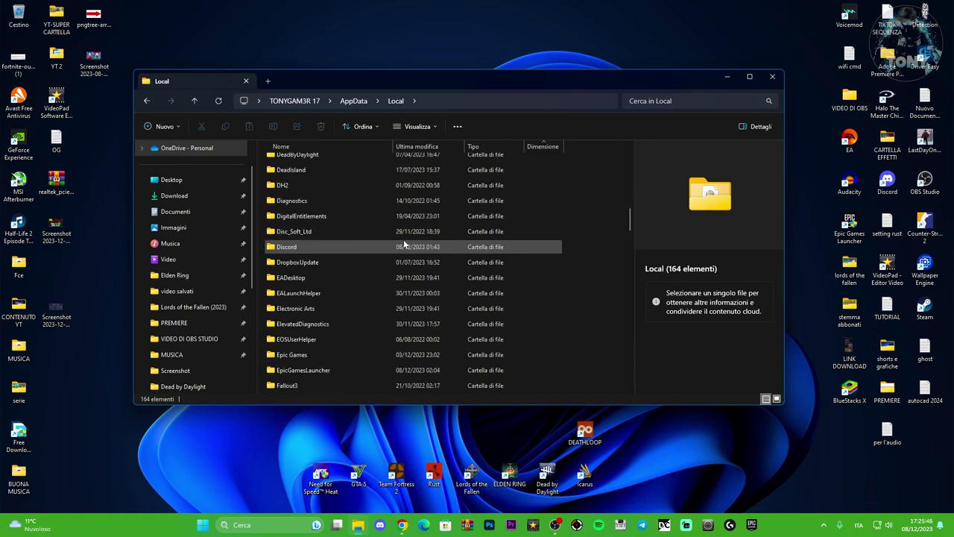
# Delete the Epic Games and EpicGamesLauncher folders from Local and close the File Explorer window.
pyautogui.click(384, 242)
pyautogui.press('Delete')
pyautogui.press('Delete')
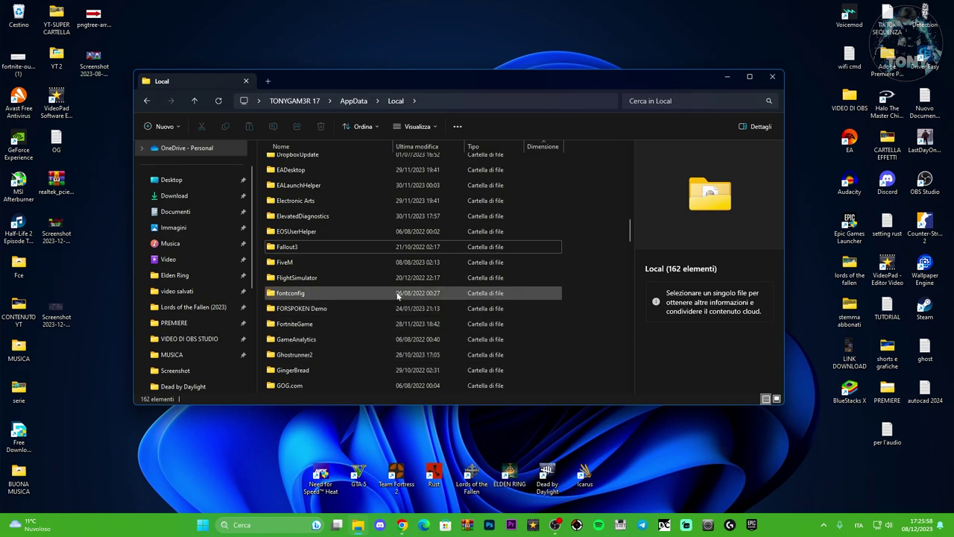
pyautogui.moveTo(362, 82); pyautogui.dragTo(379, 80)
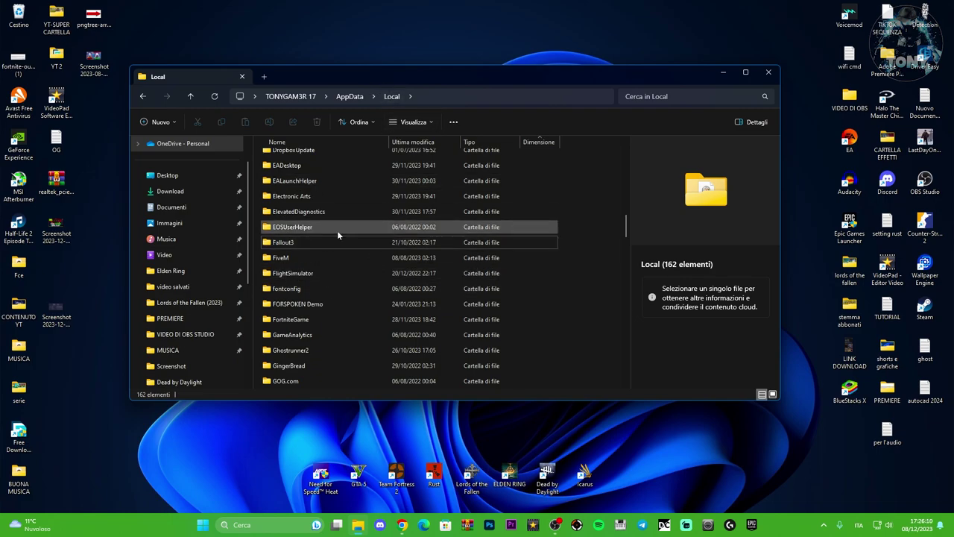
pyautogui.scroll(-5, 298, 250)
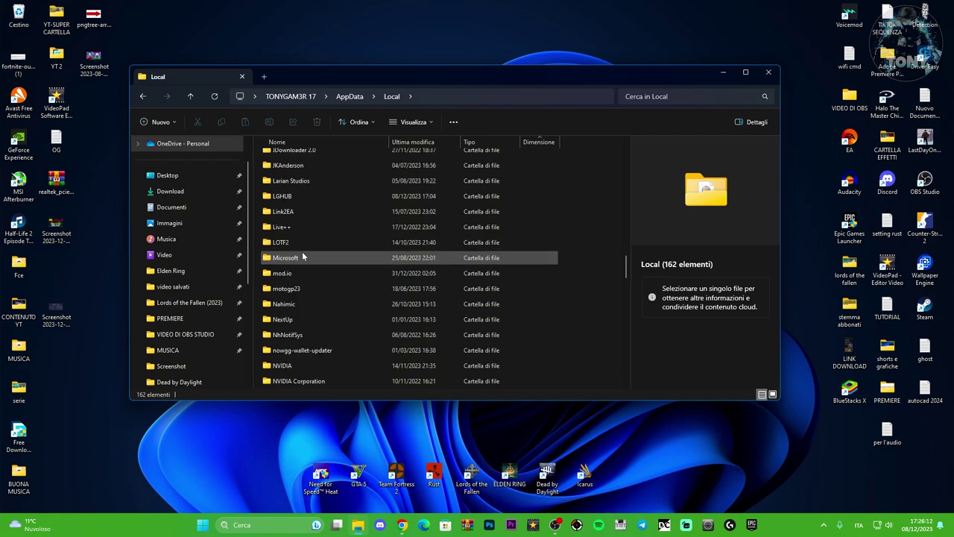
pyautogui.click(769, 72)
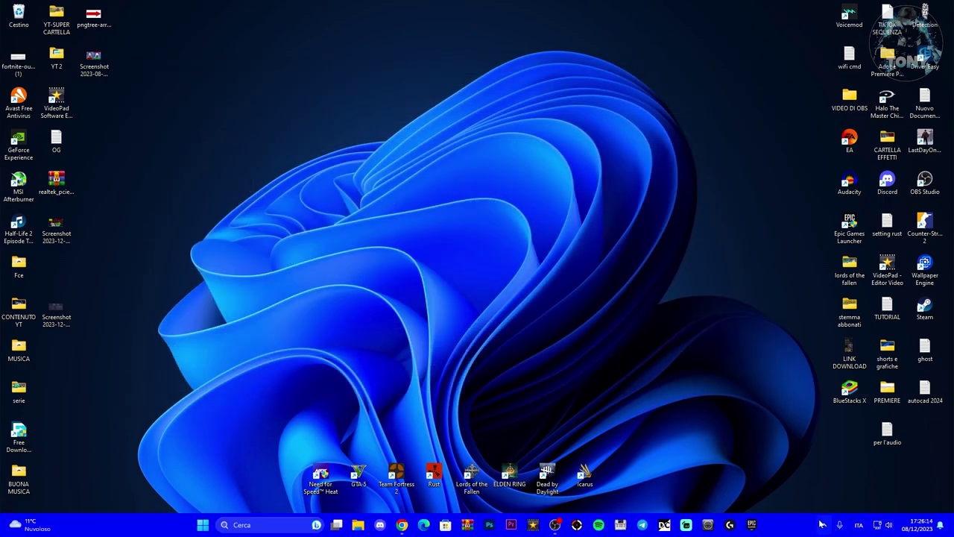
# Relaunch the Epic Games Launcher, sign in again with the Google account and open the library (Libreria).
pyautogui.click(823, 525)
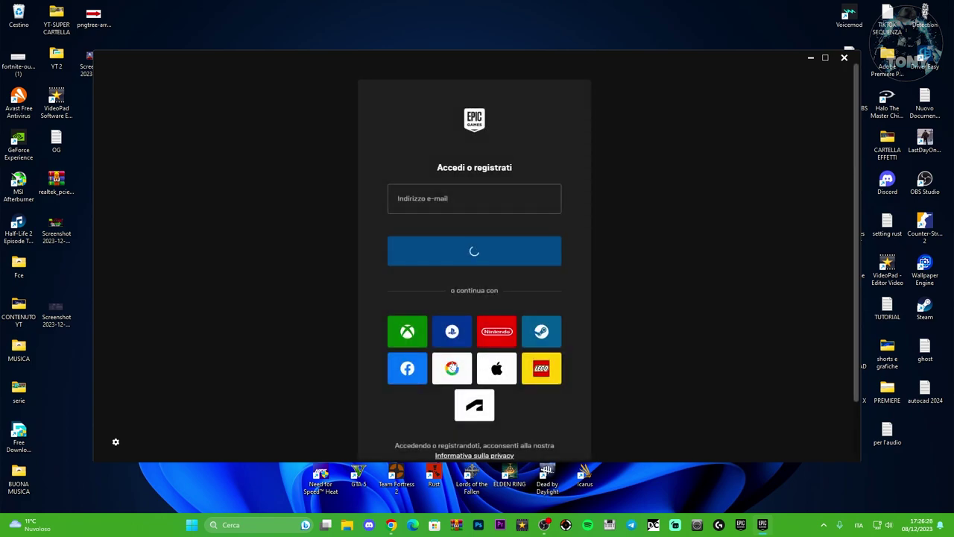
pyautogui.click(452, 367)
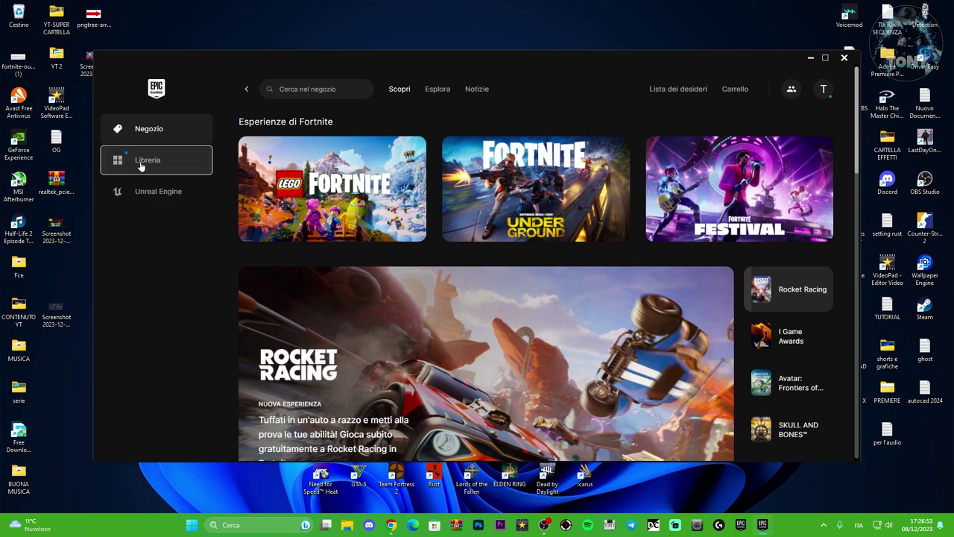
pyautogui.click(140, 166)
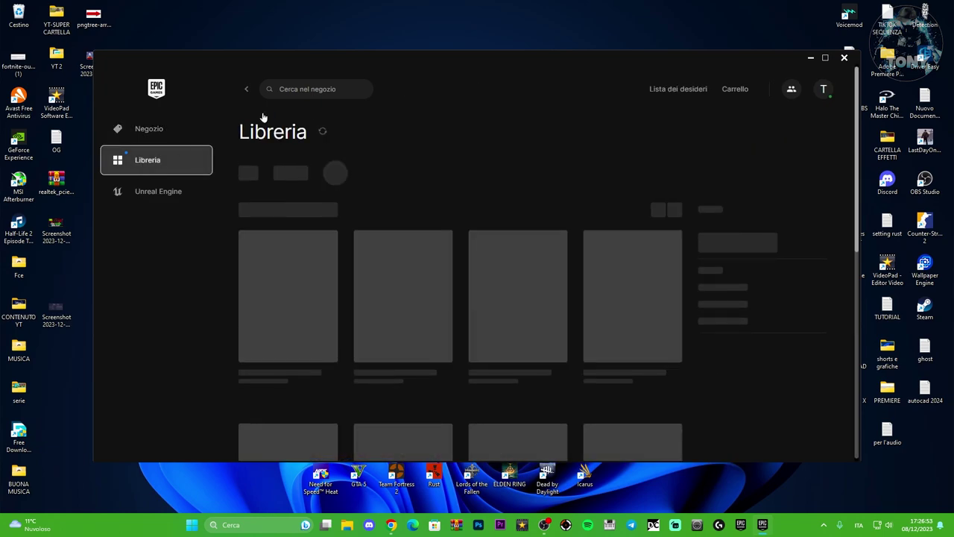
pyautogui.moveTo(473, 55); pyautogui.dragTo(468, 50)
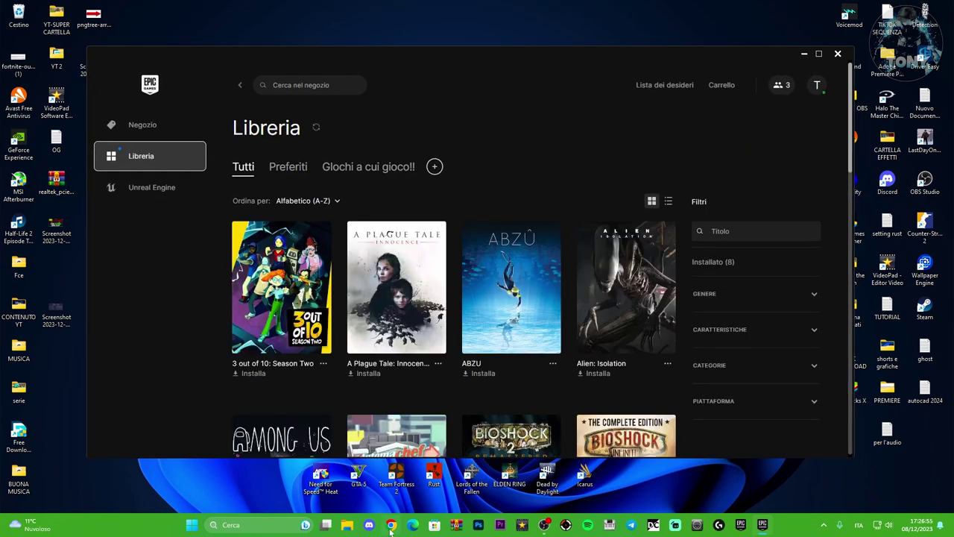
# Switch to the Chrome browser window.
pyautogui.click(391, 524)
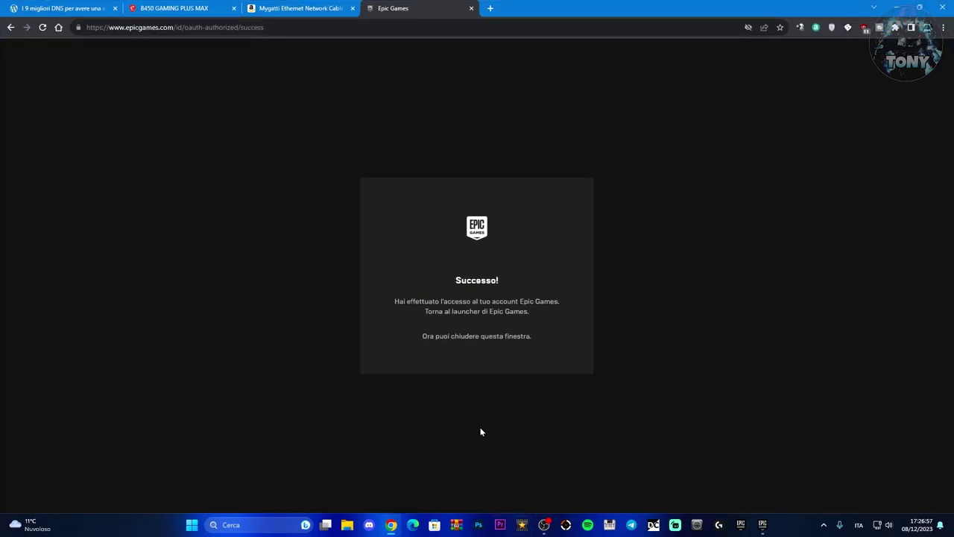